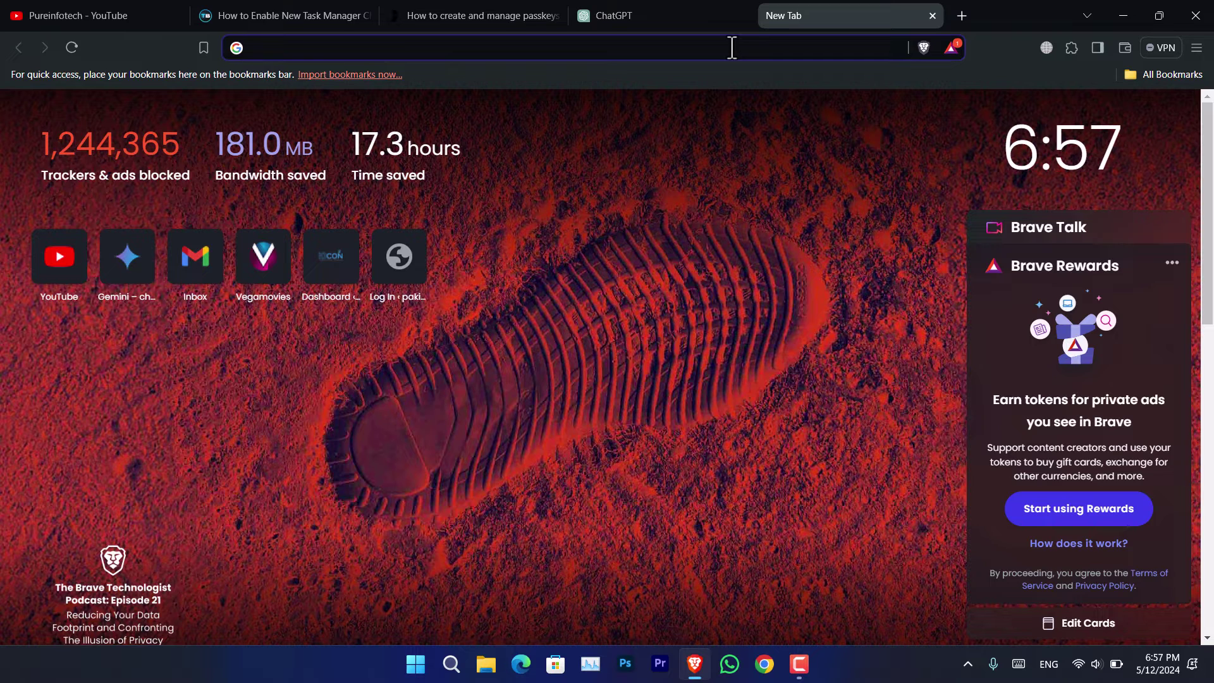
- Go to myaccount.google.com and open Security, scrolled to the 'How you sign in to Google' section
text(myaccount.google.com)
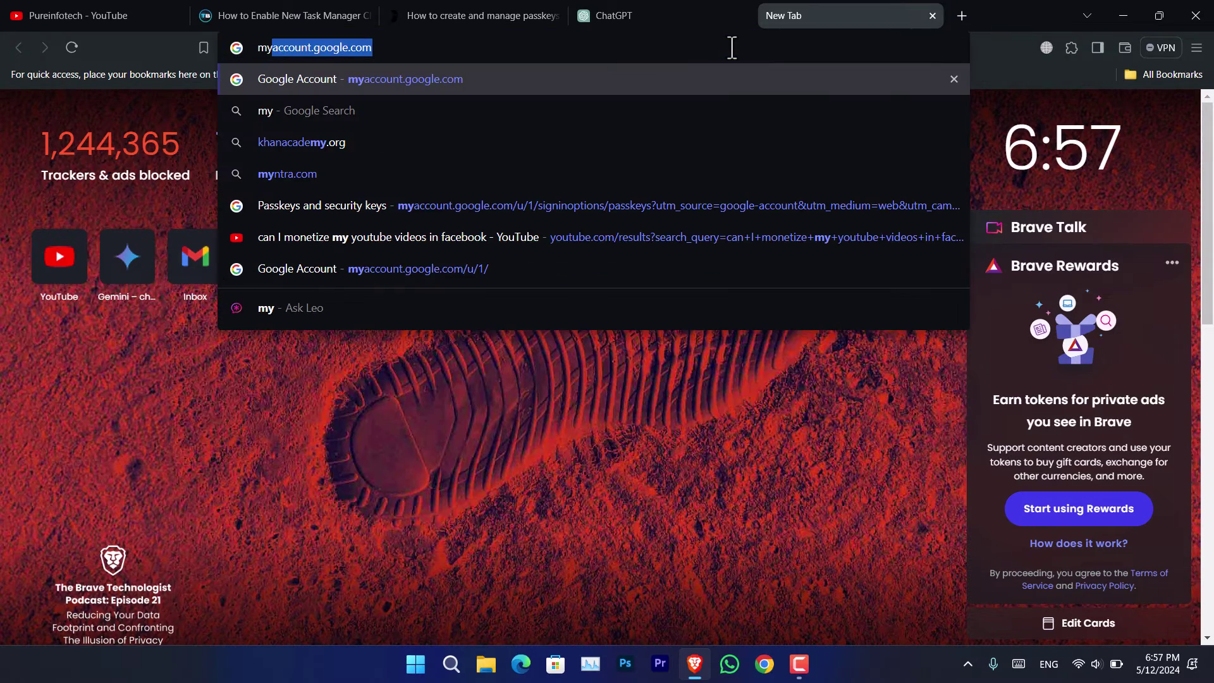
key(Right)
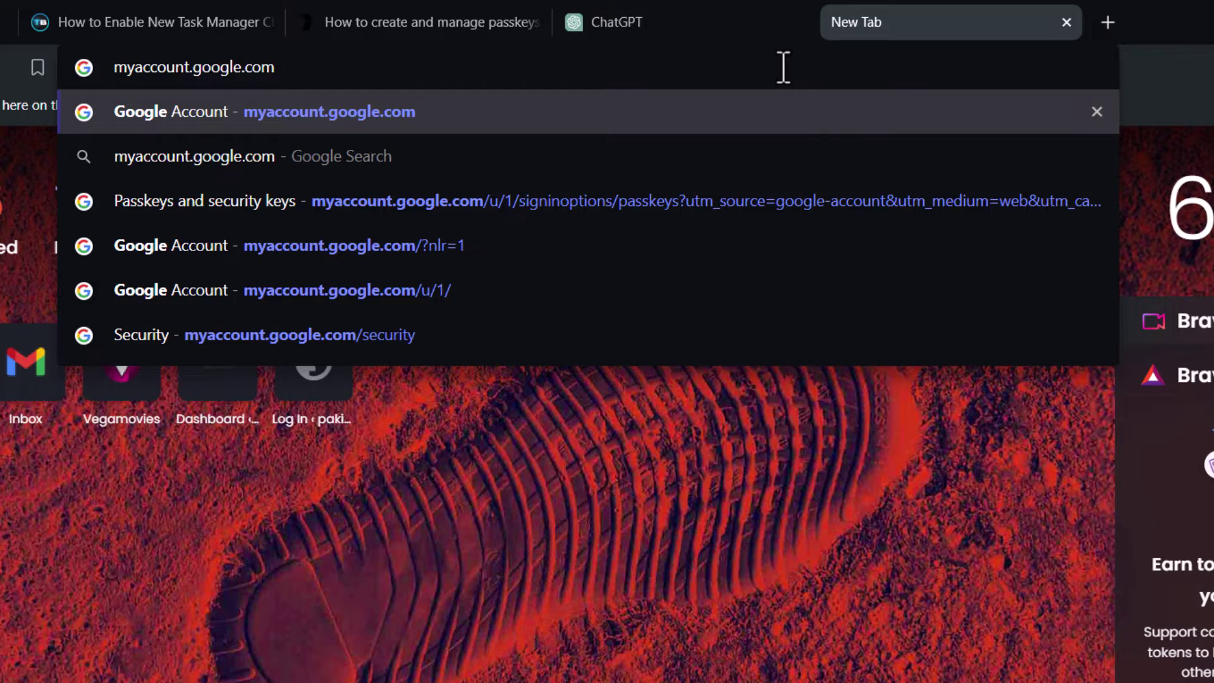
key(Return)
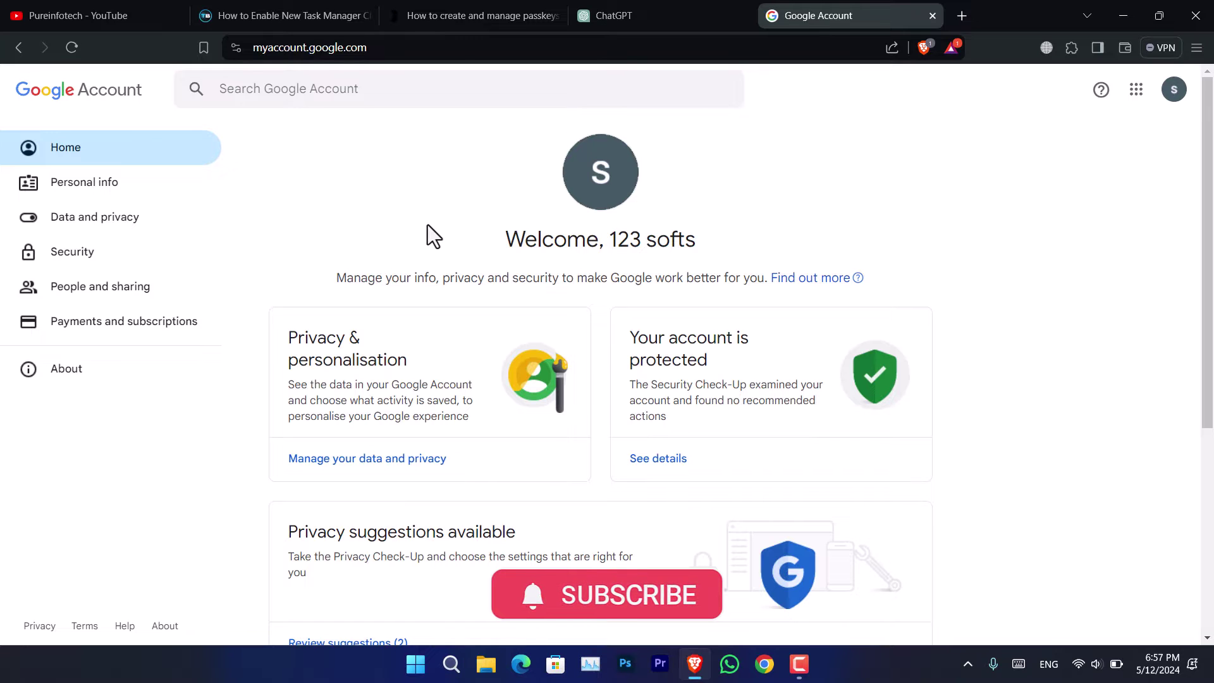
click(74, 256)
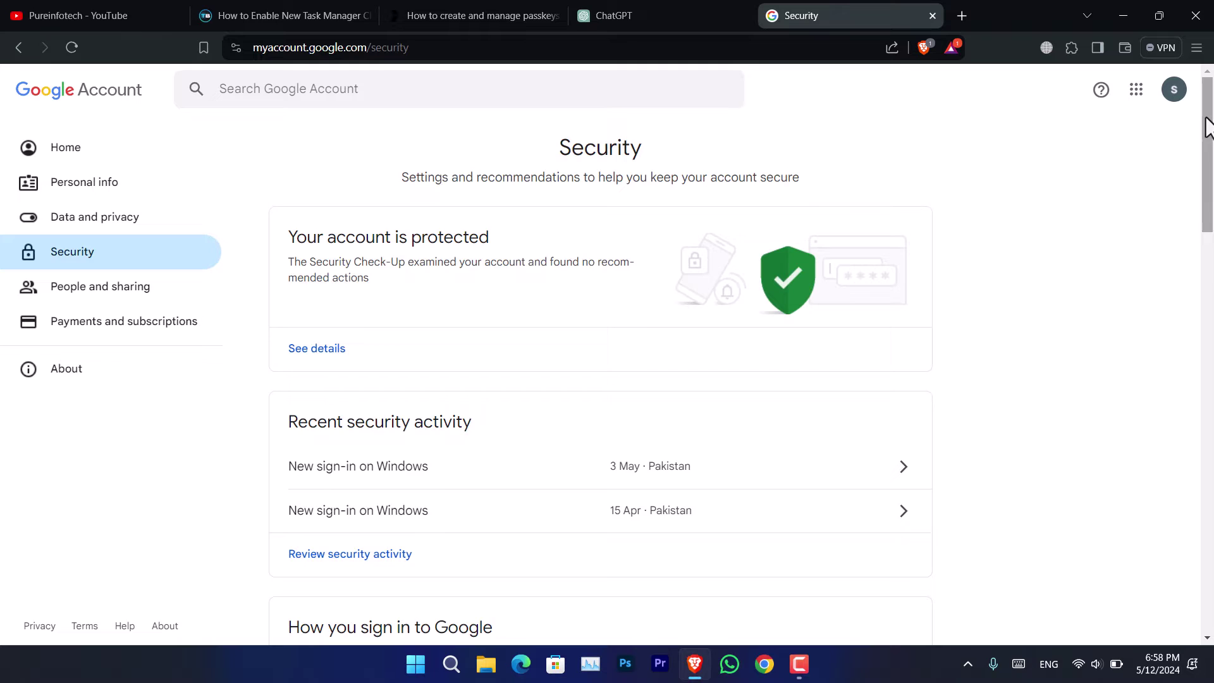
drag(1208, 126, 1210, 248)
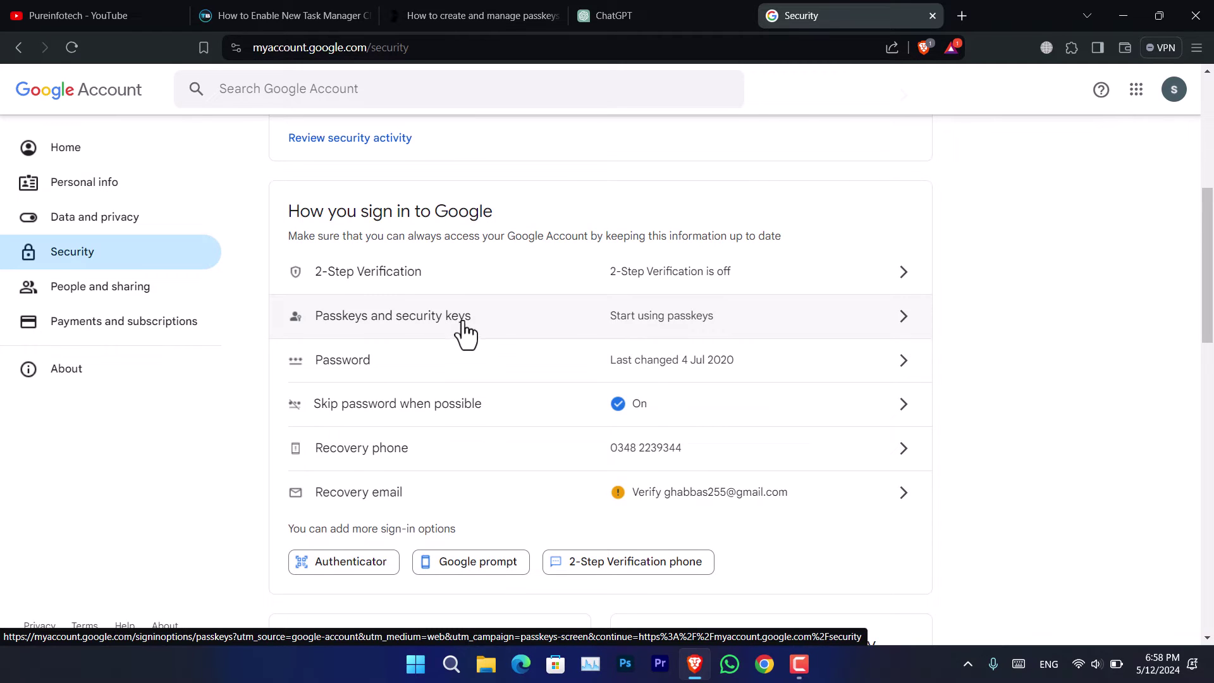
- Open 'Passkeys and security keys' and verify identity with the account password
click(561, 331)
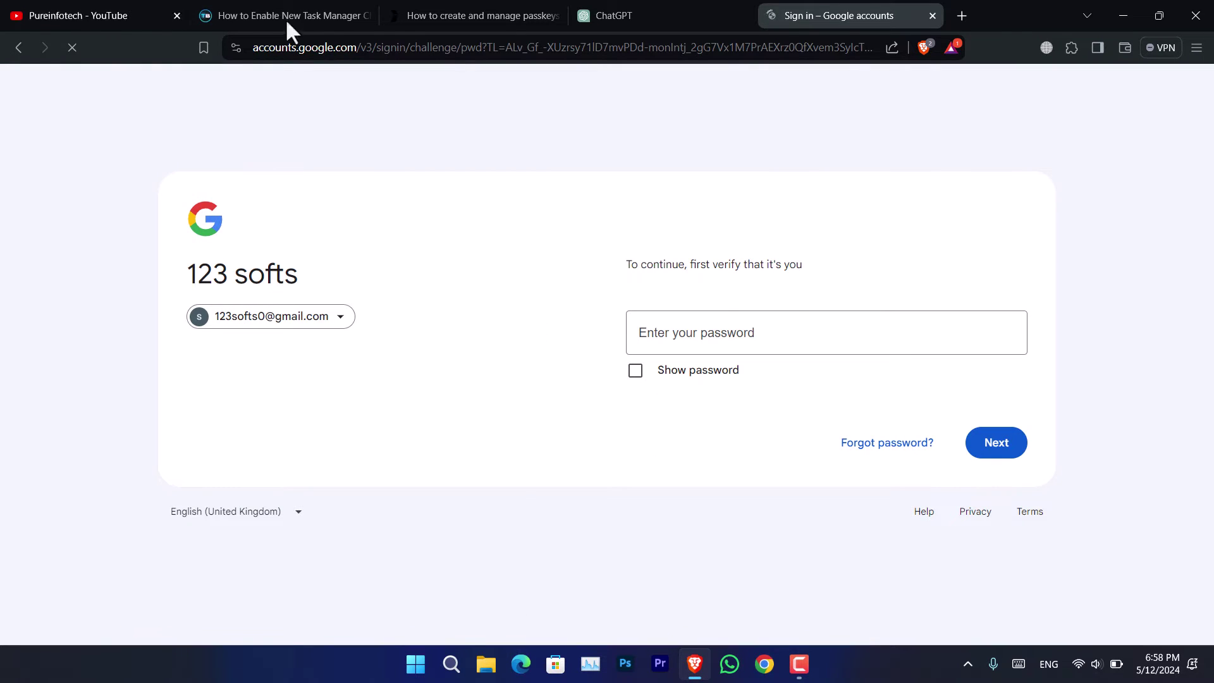
click(765, 327)
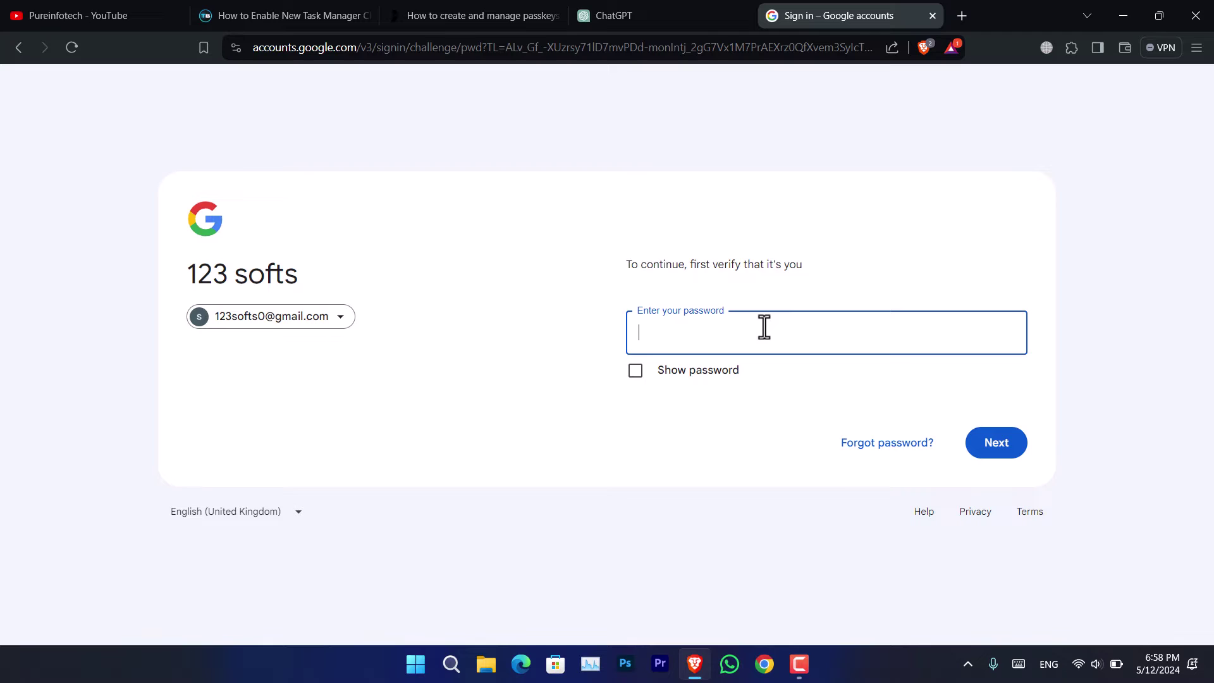
text(••••••••••••••)
key(Return)
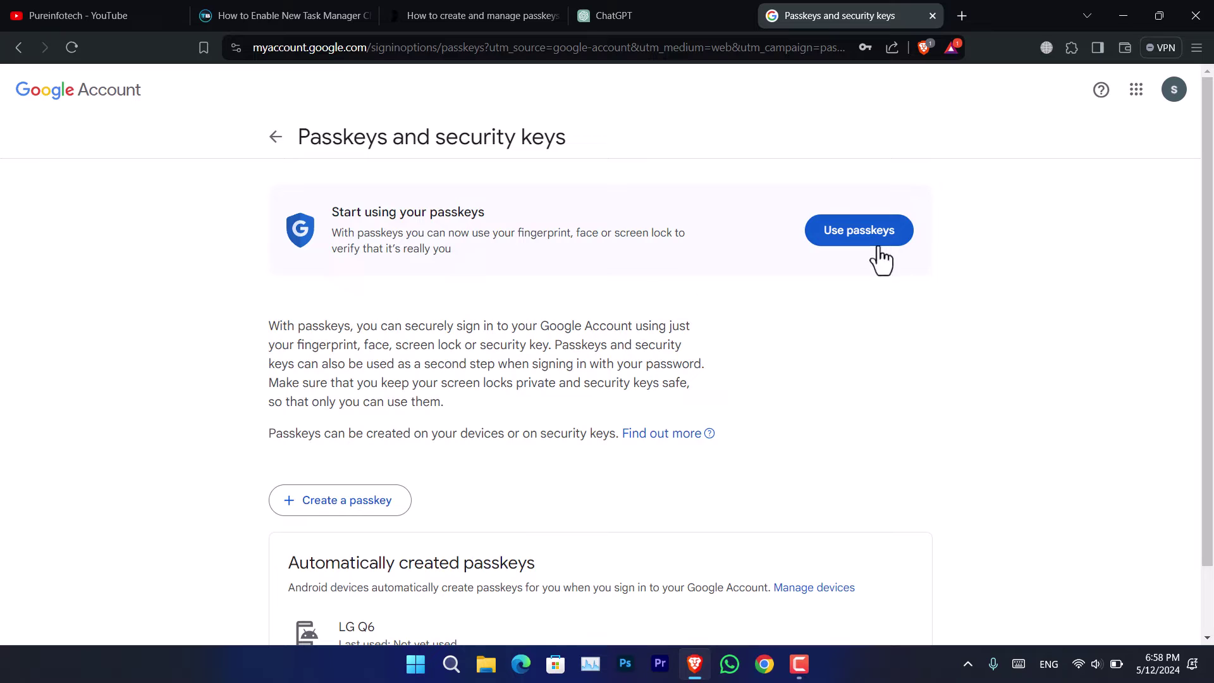
- Create a passkey saved on this Windows device and dismiss the confirmation messages
click(374, 512)
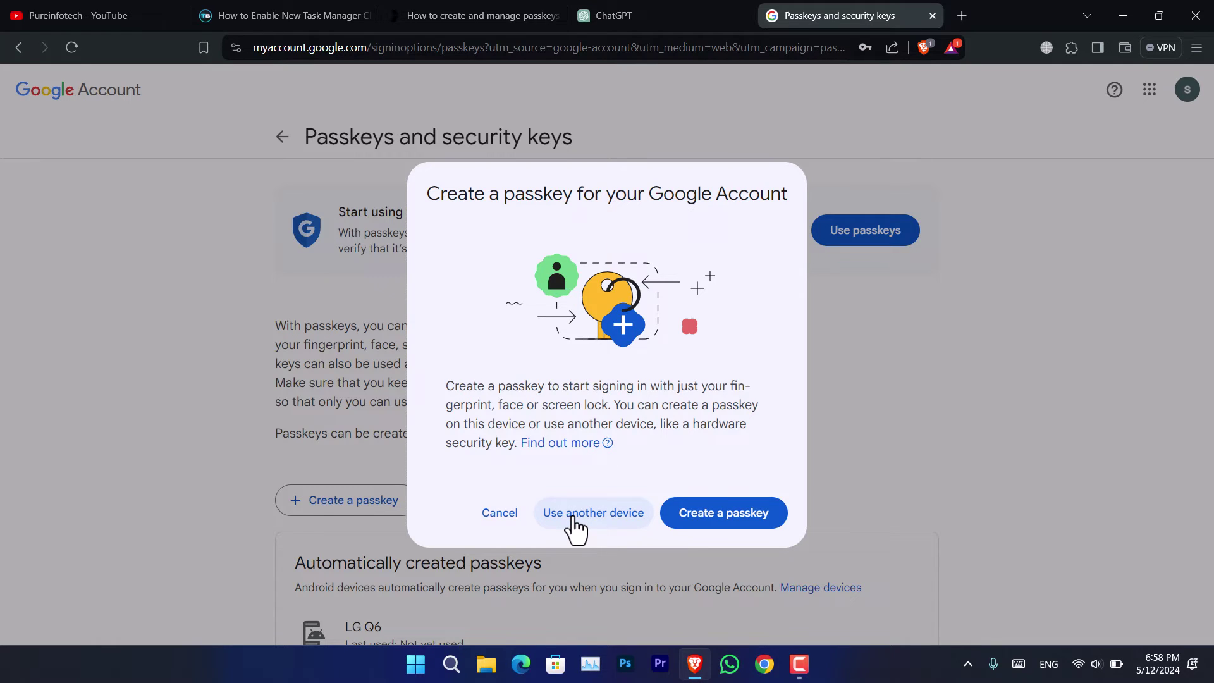
click(704, 521)
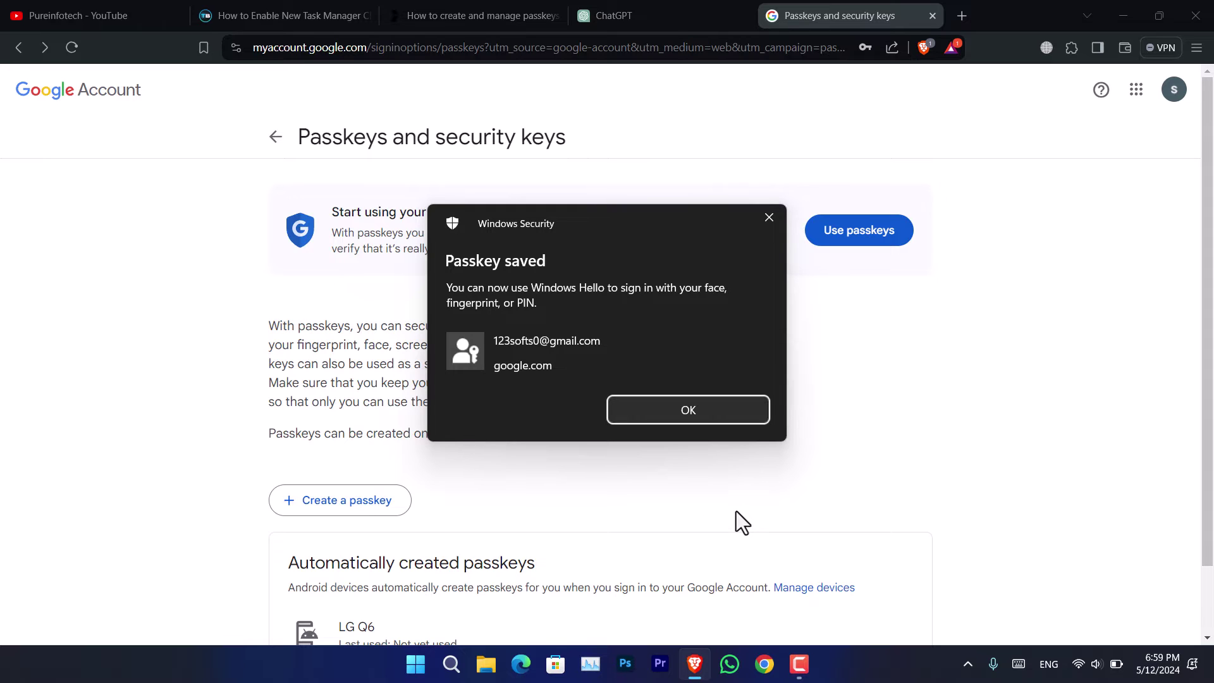
click(708, 419)
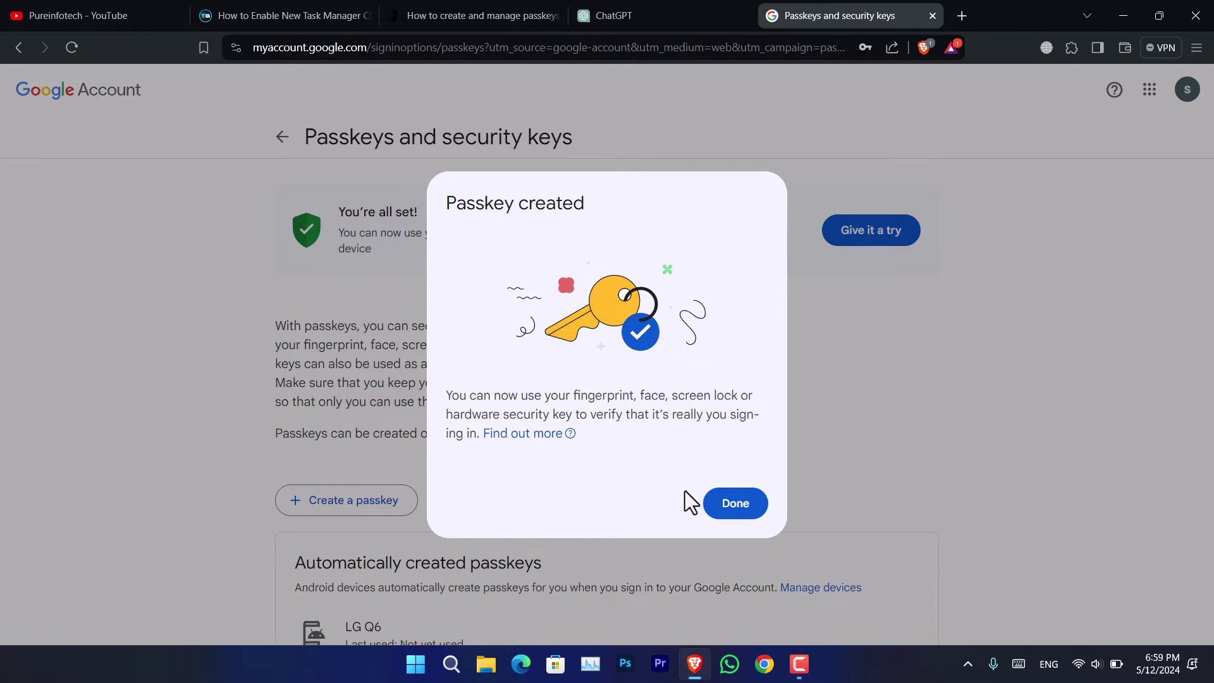
click(745, 508)
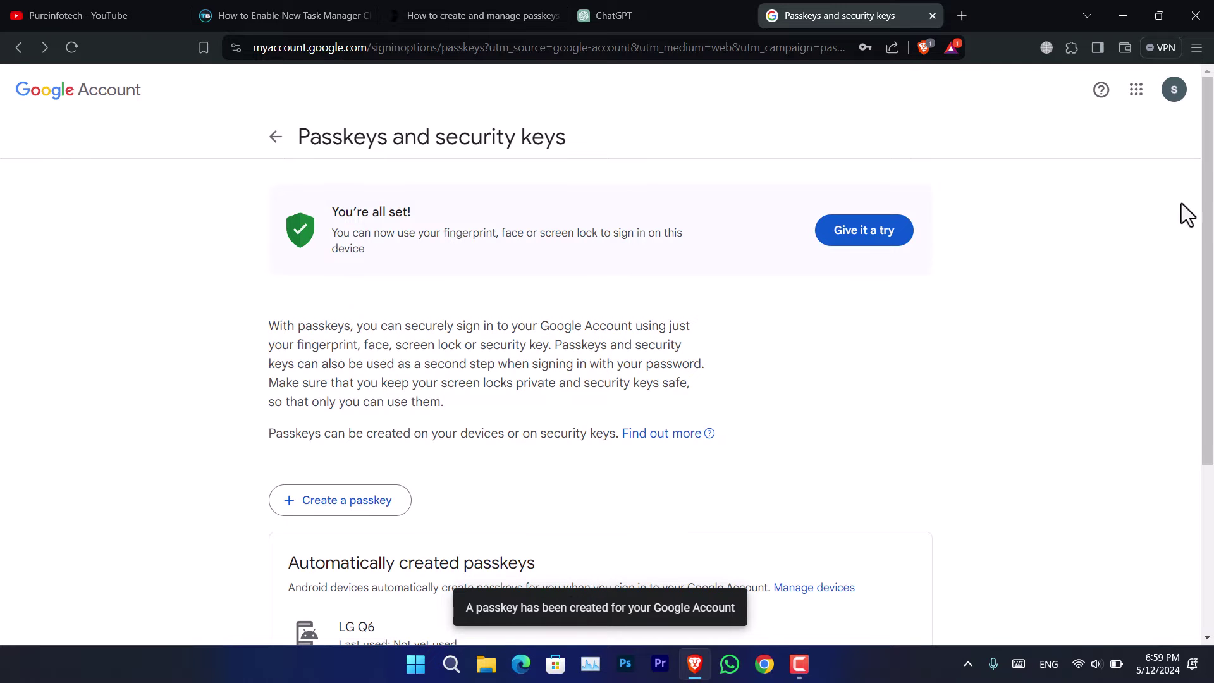
mouse_move(1212, 183)
mouse_down()
mouse_move(1212, 335)
mouse_move(1212, 177)
mouse_up()
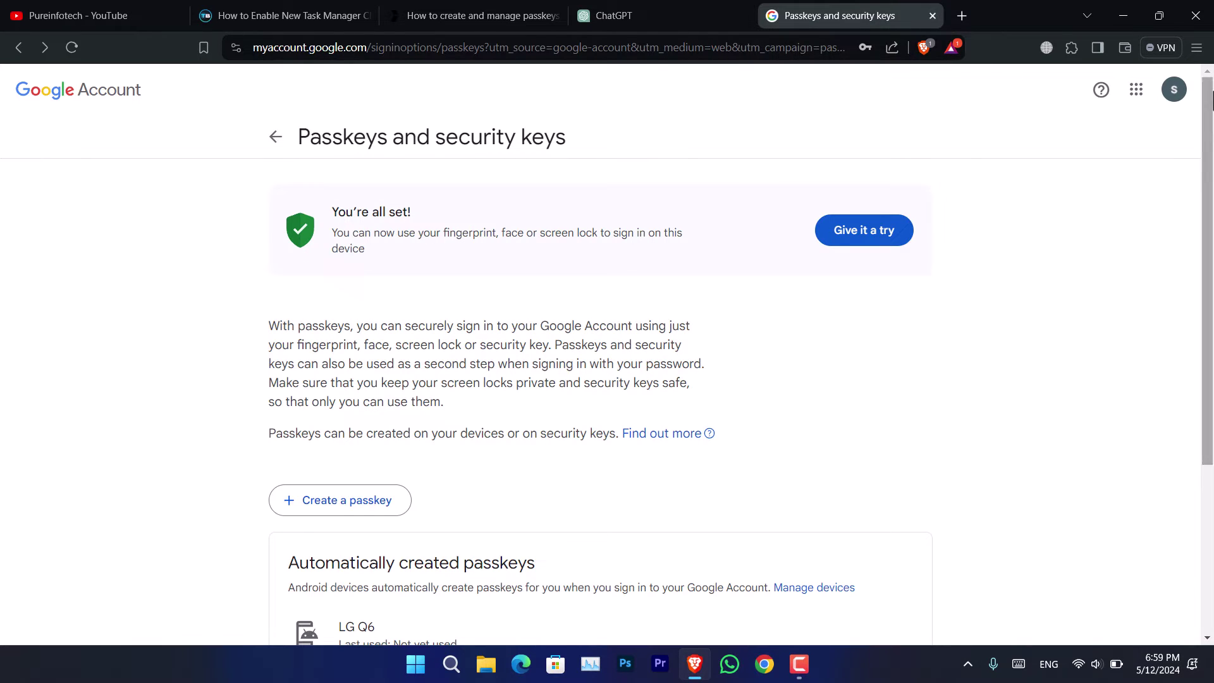
- Load gmail.com in a new private Brave window
click(1197, 48)
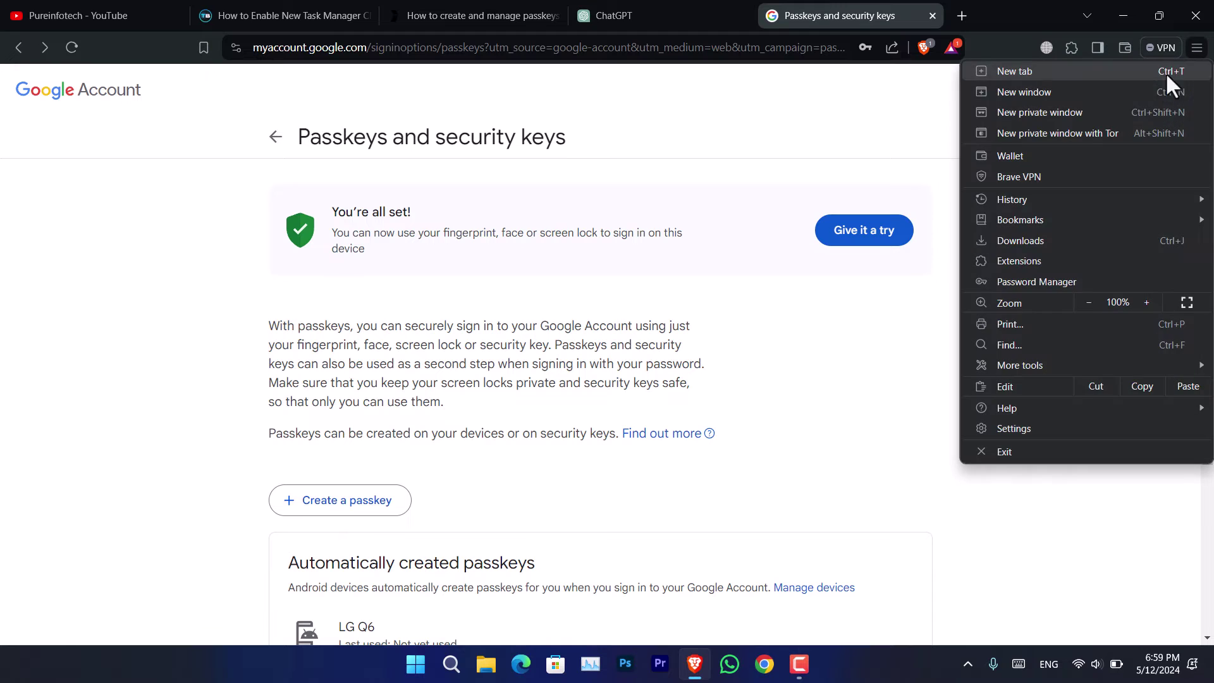
click(1092, 112)
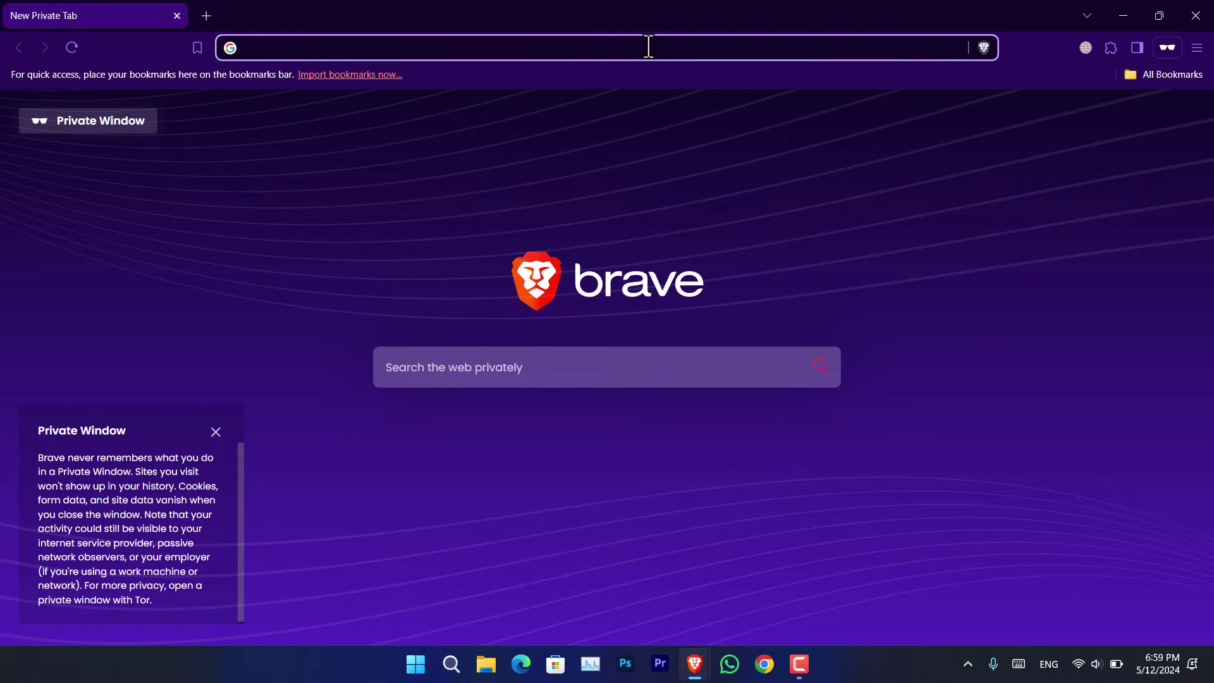
text(gmail.com)
key(Return)
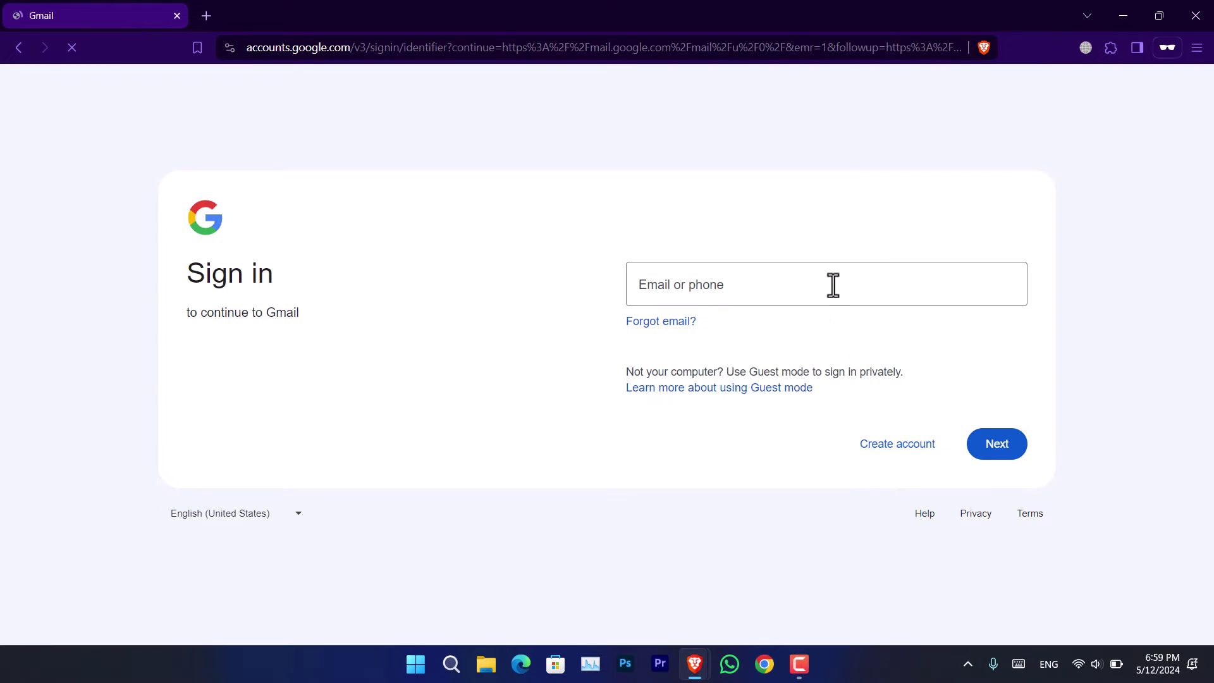
- Sign in with the saved account username, choosing 'Use your passkey' under 'Try another way'
click(833, 285)
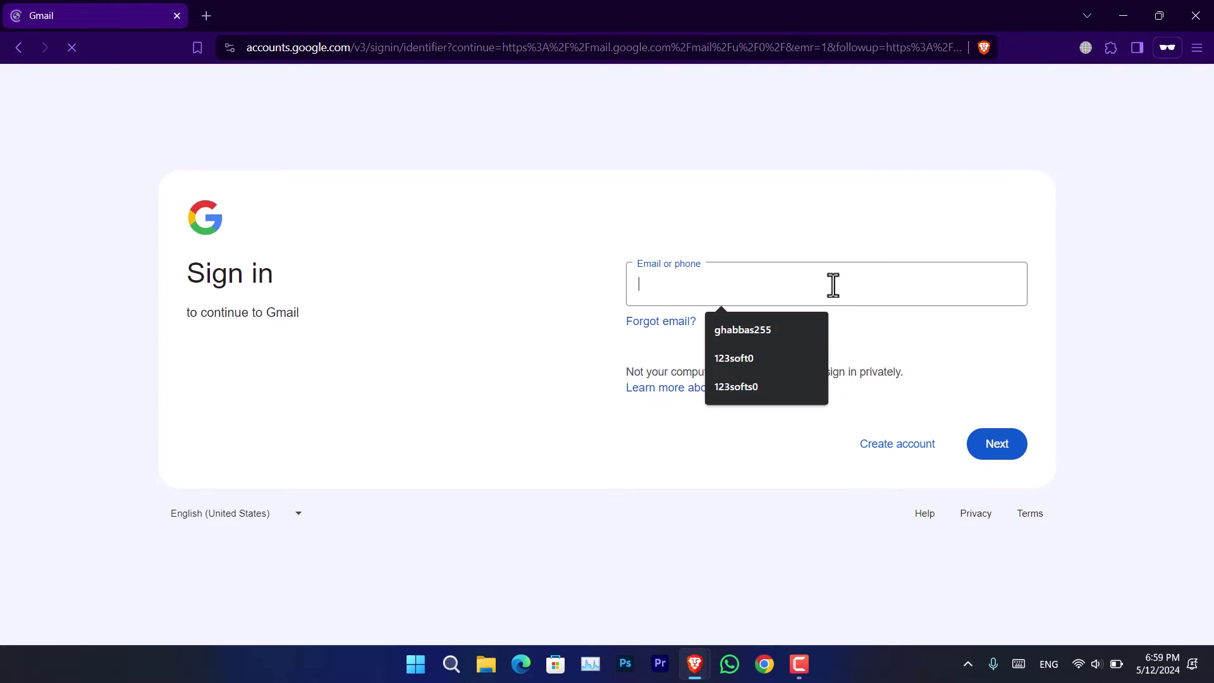
click(735, 294)
click(735, 386)
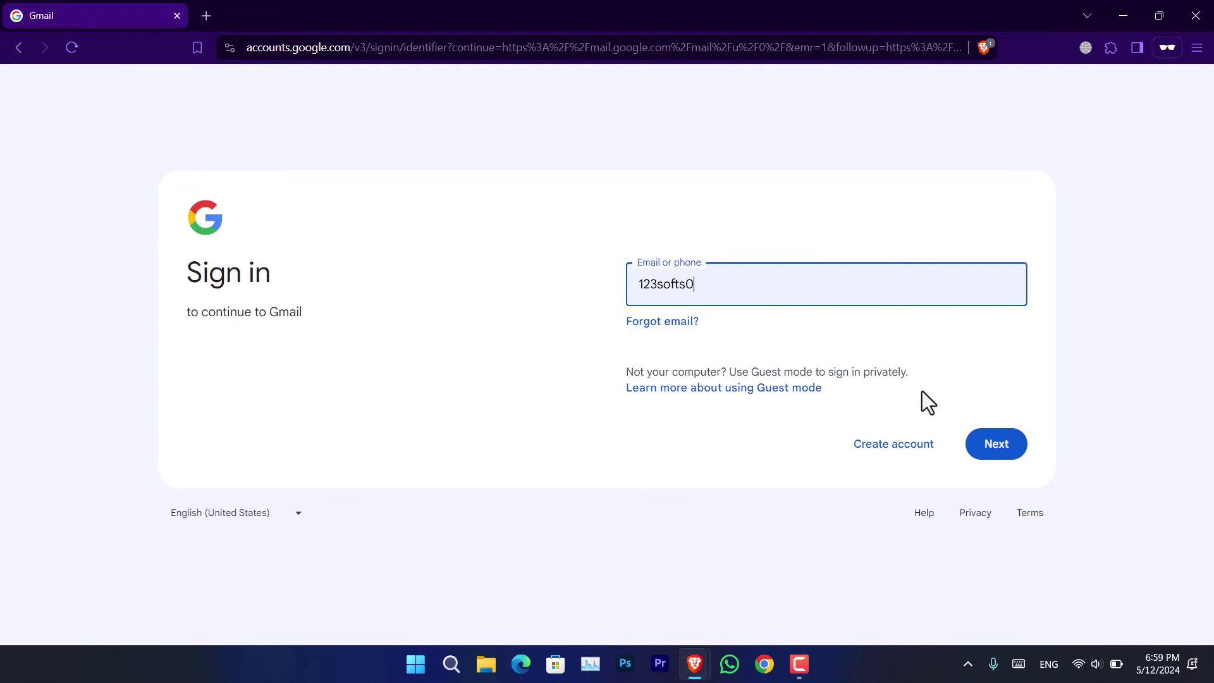
click(995, 444)
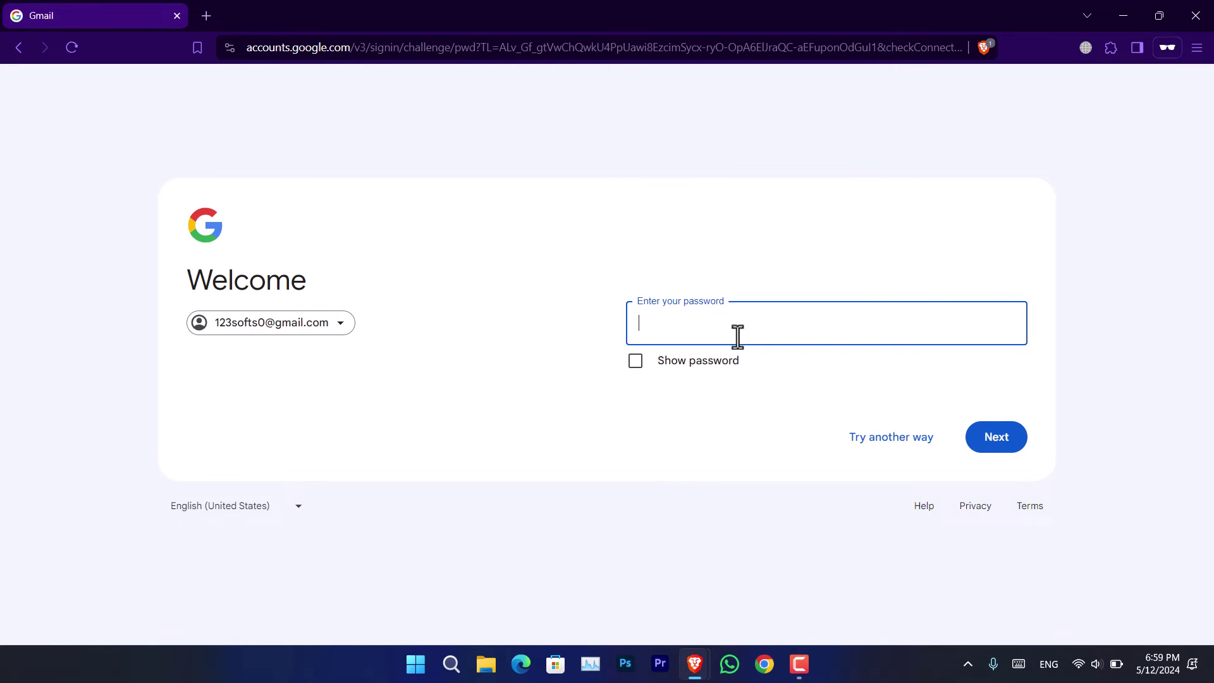
click(889, 443)
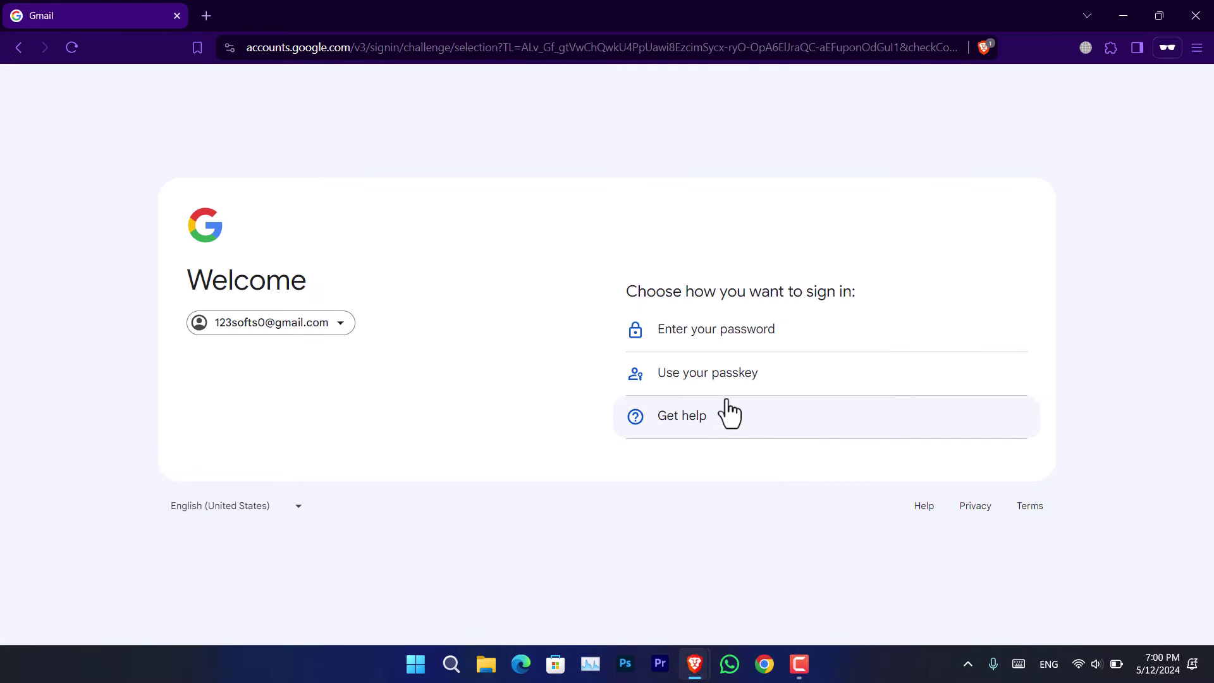
click(801, 389)
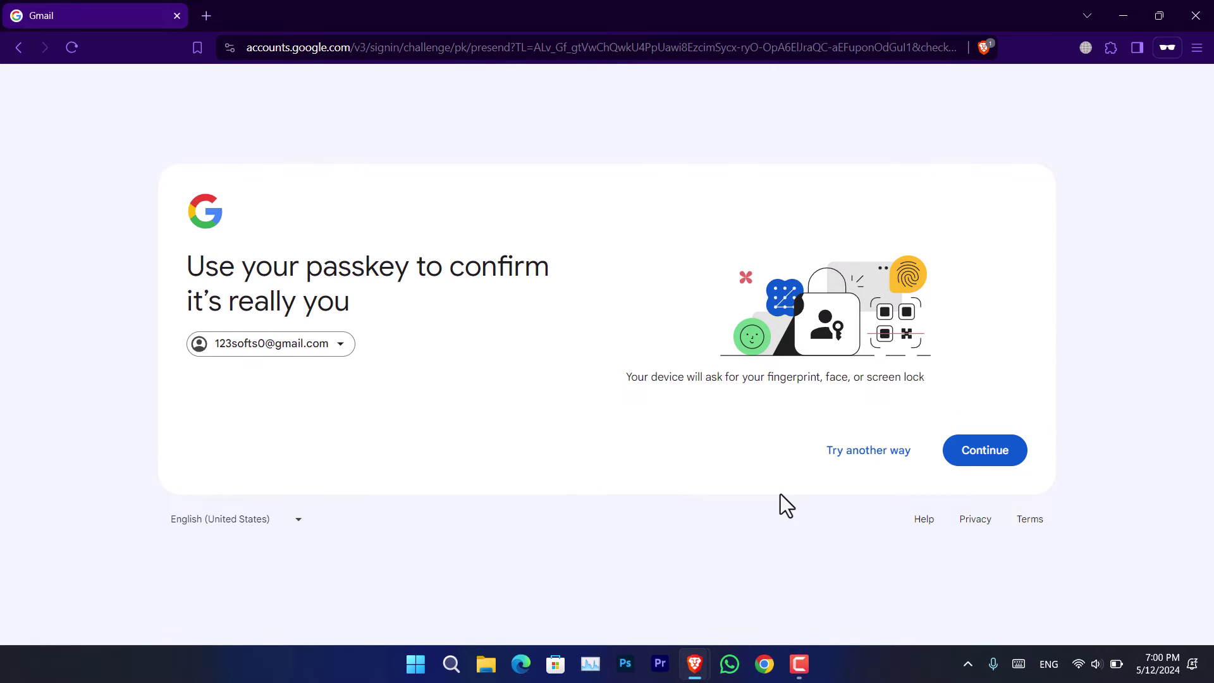
click(998, 451)
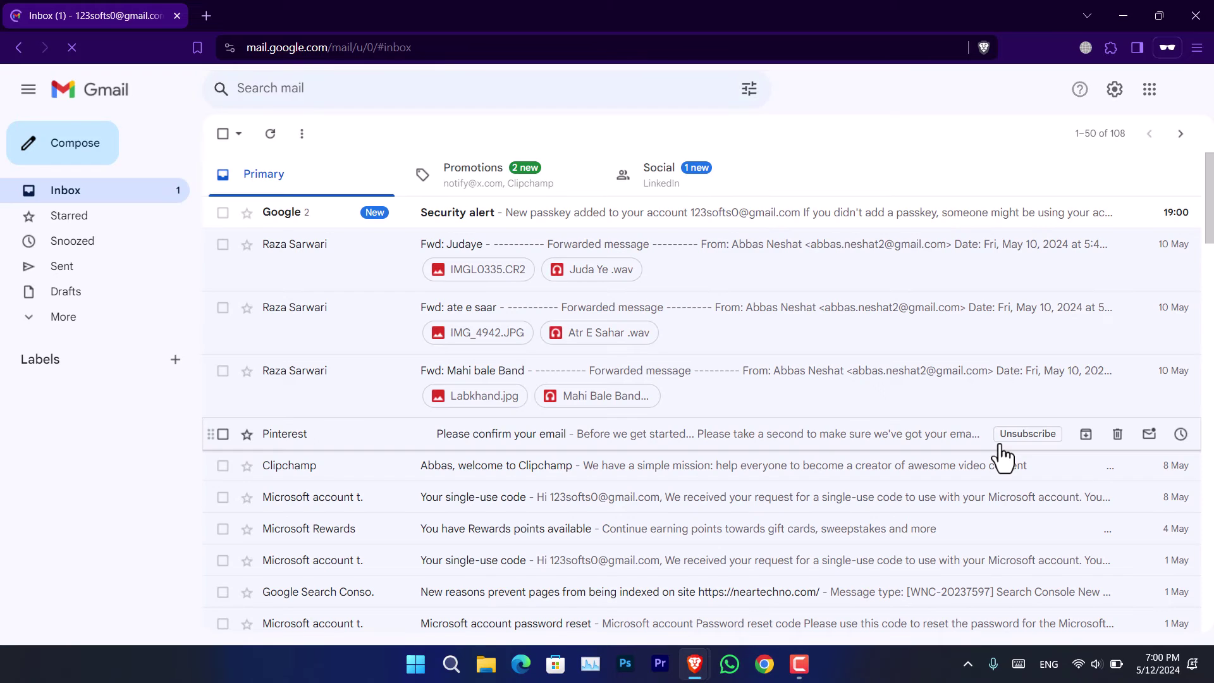
- Close the private Gmail window and minimize Brave to show the desktop
click(1195, 9)
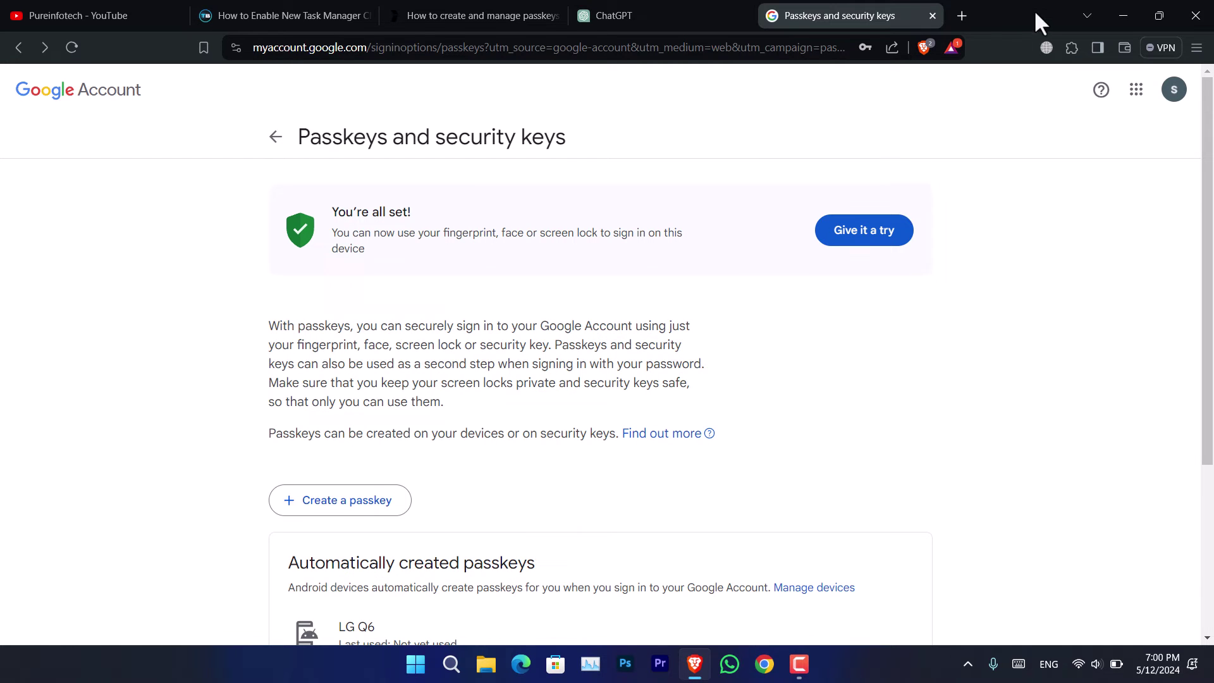
click(1122, 15)
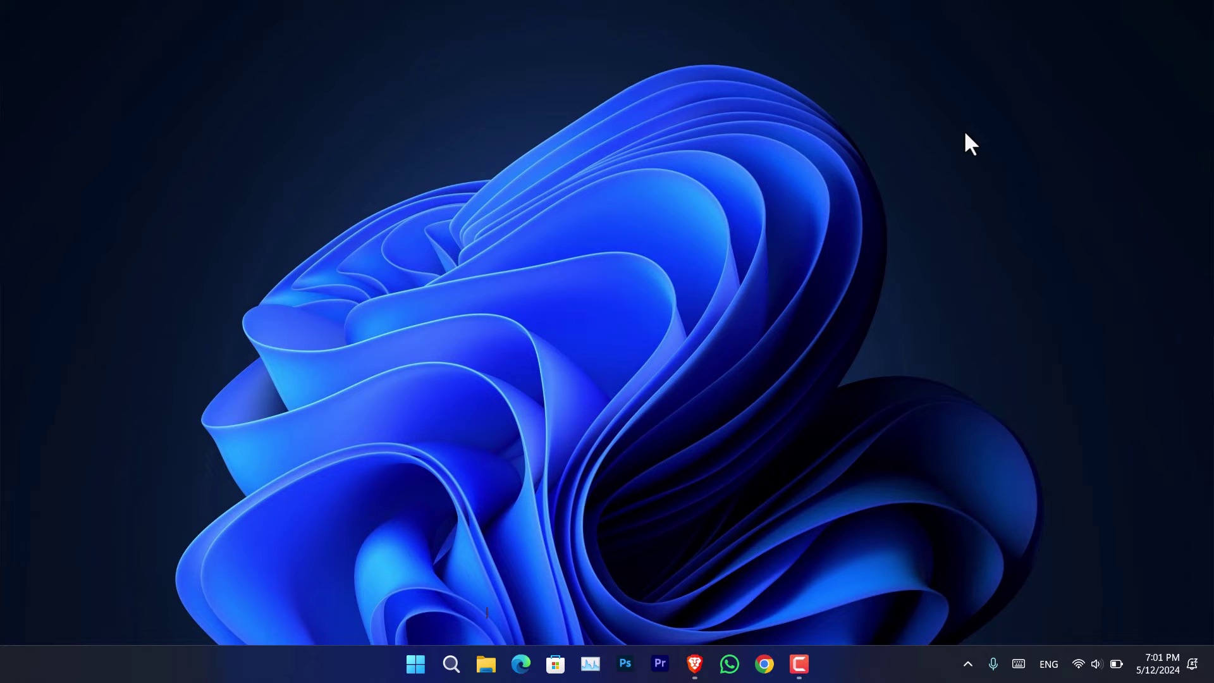
key(super+i)
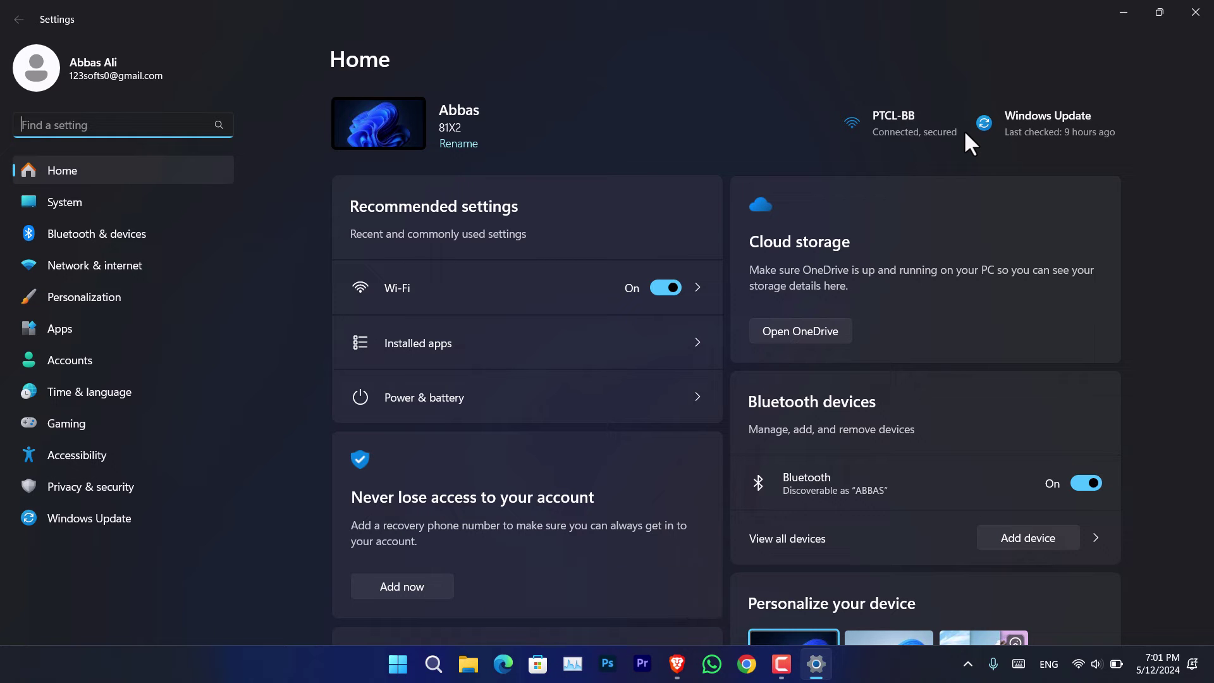
click(93, 366)
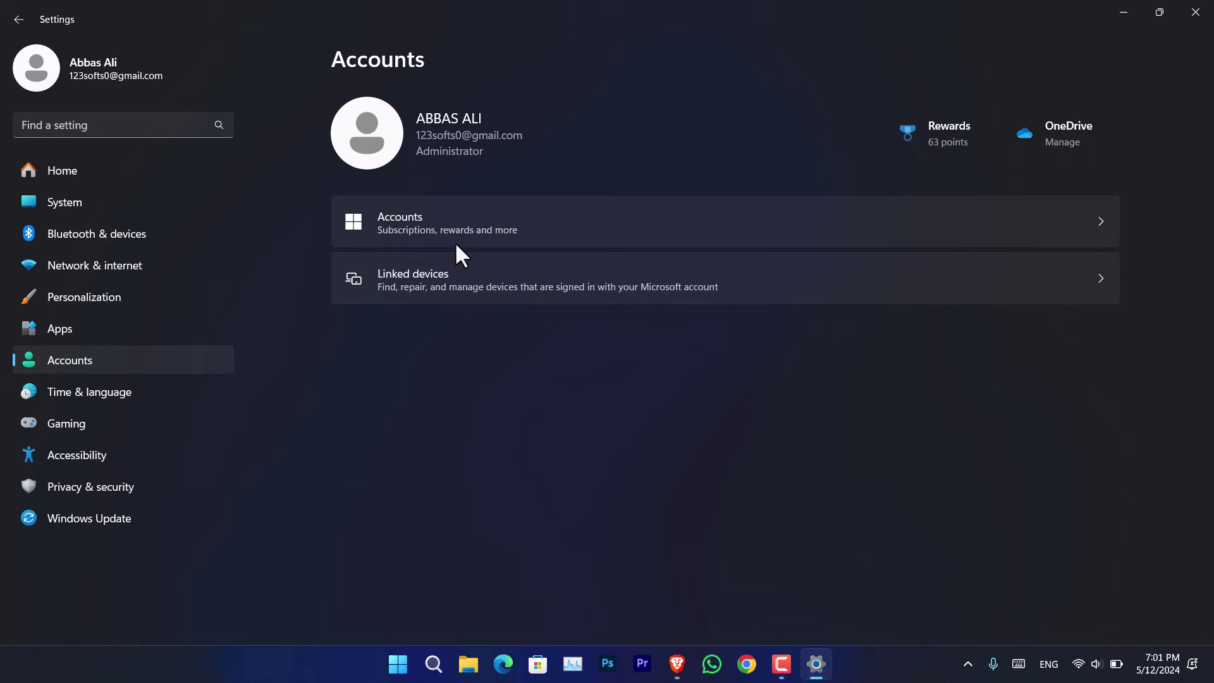
click(504, 228)
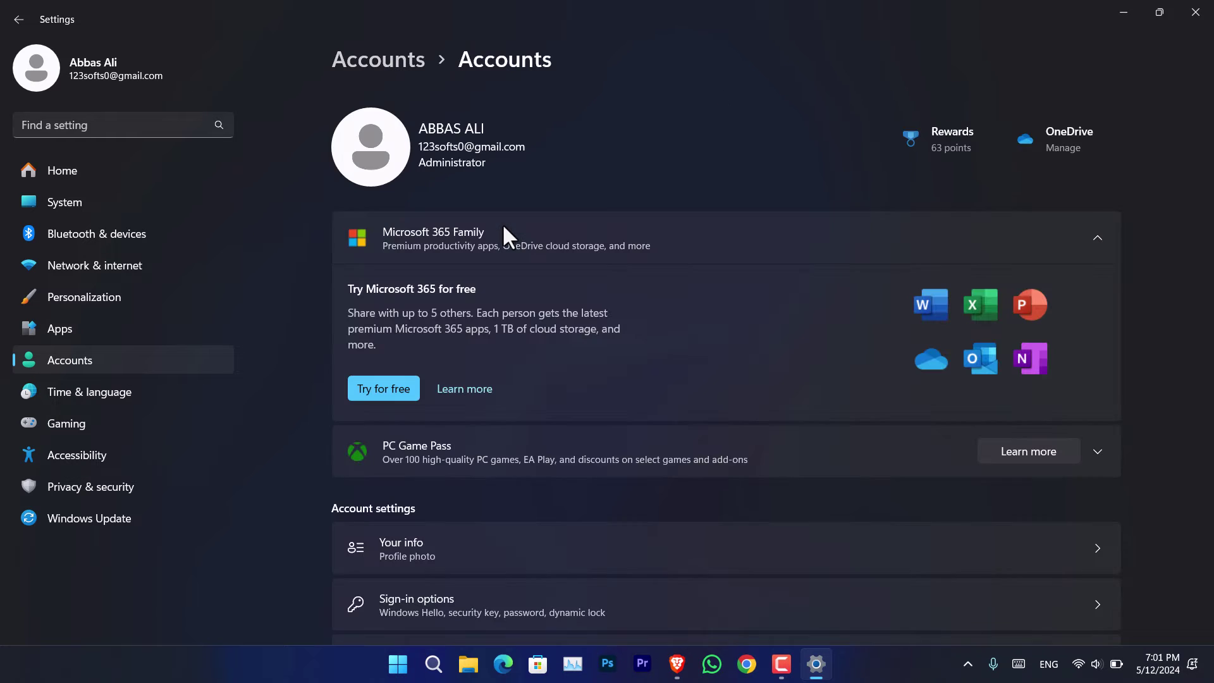
scroll(552, 395, down, 9)
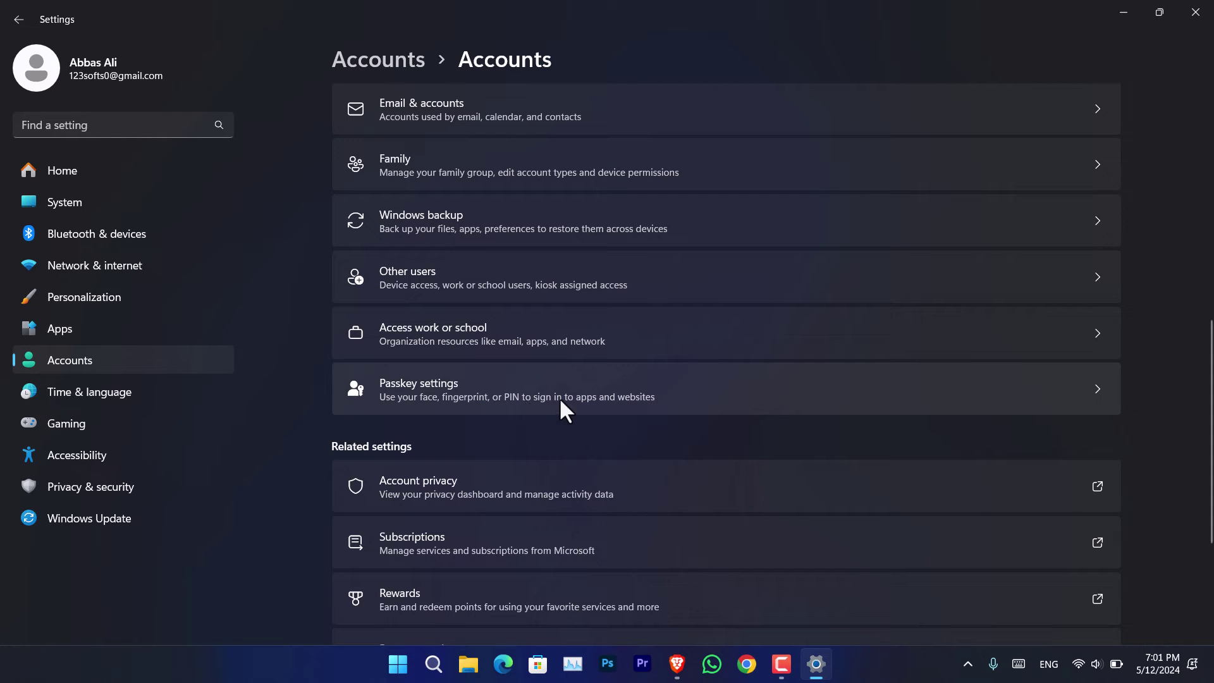
click(606, 379)
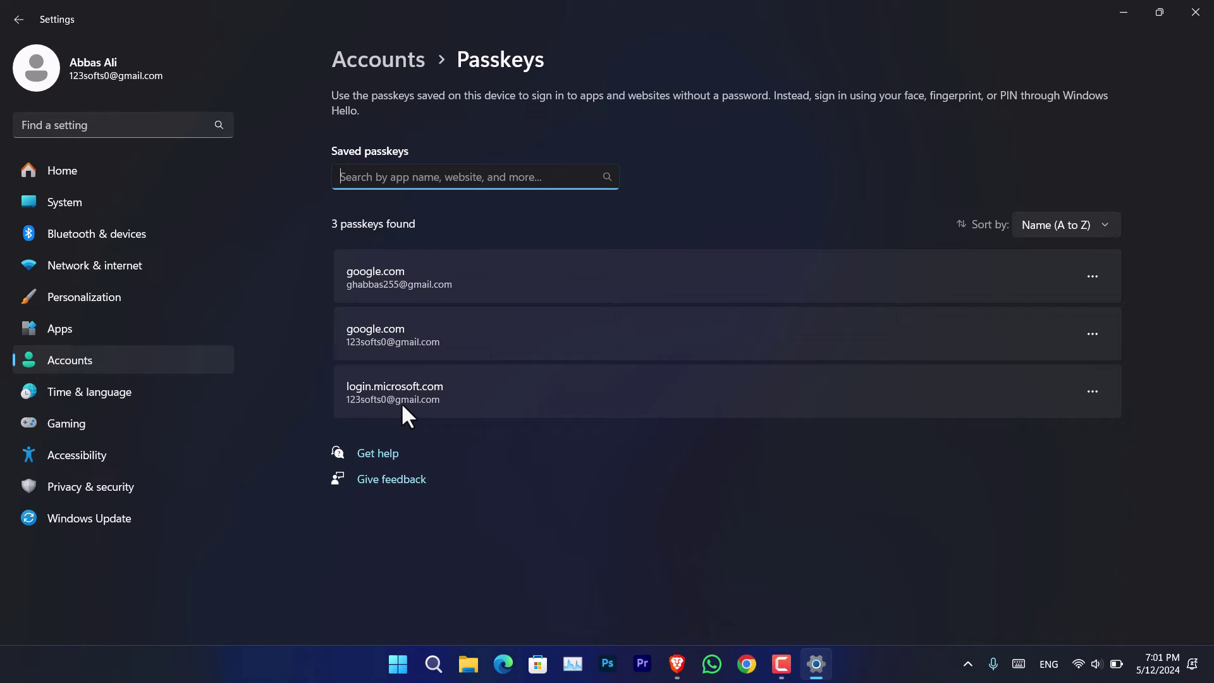
click(1163, 15)
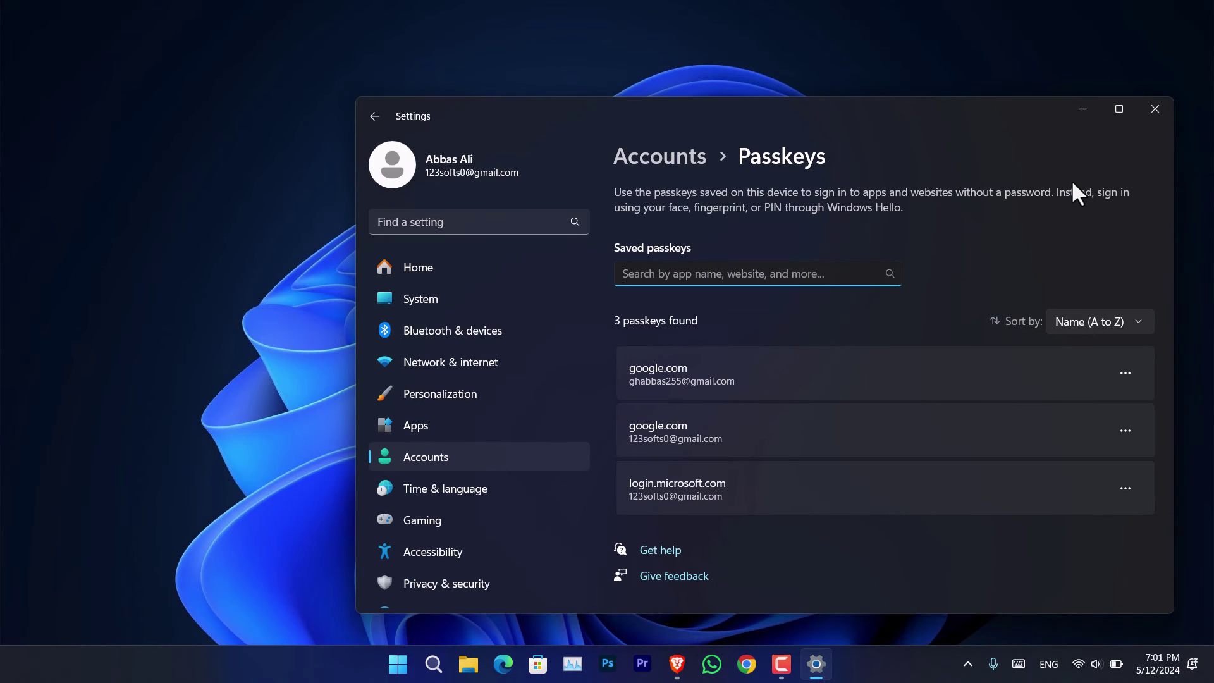
click(1161, 112)
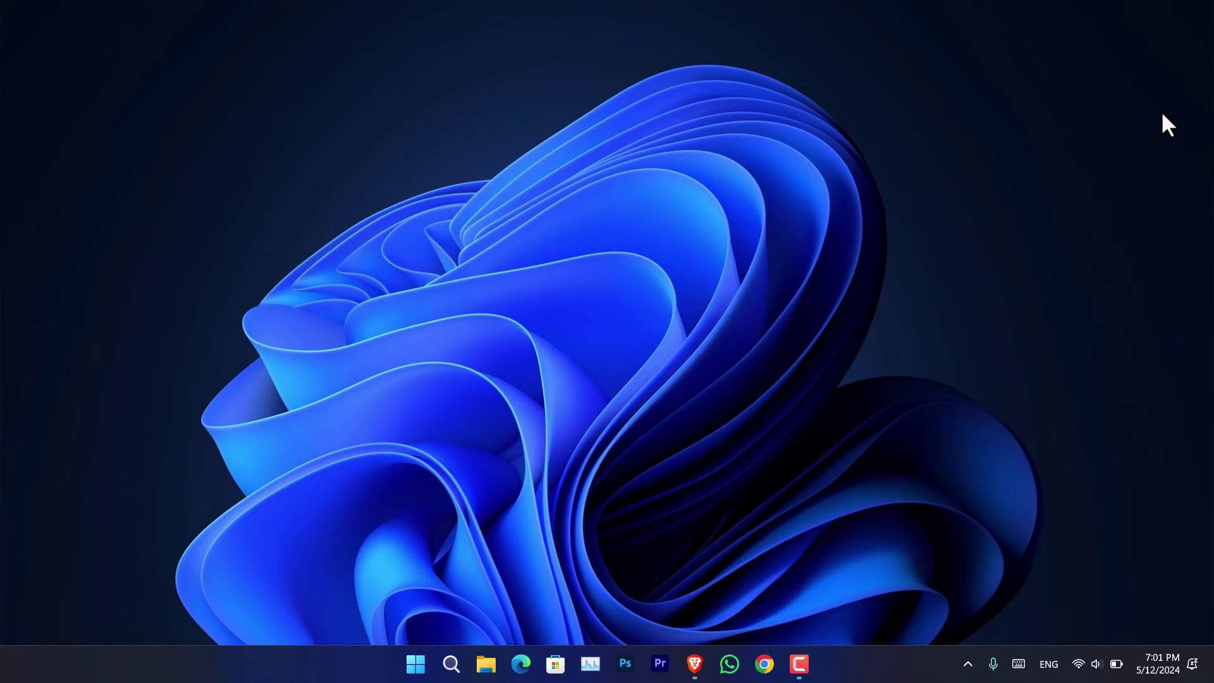